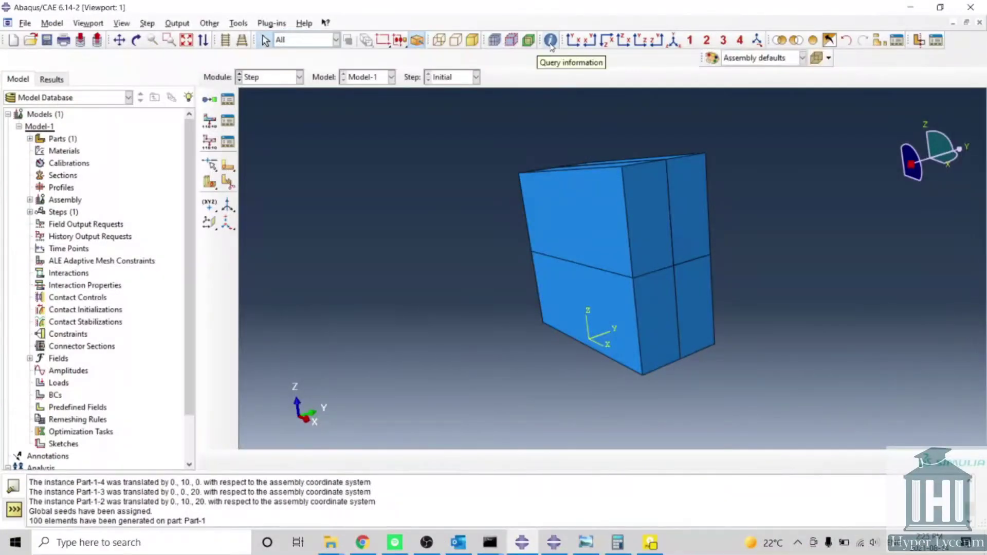
Read a corner vertex's coordinates (23.75, -2.5, 40) and switch to the Assembly module
click(550, 40)
drag(738, 110, 429, 111)
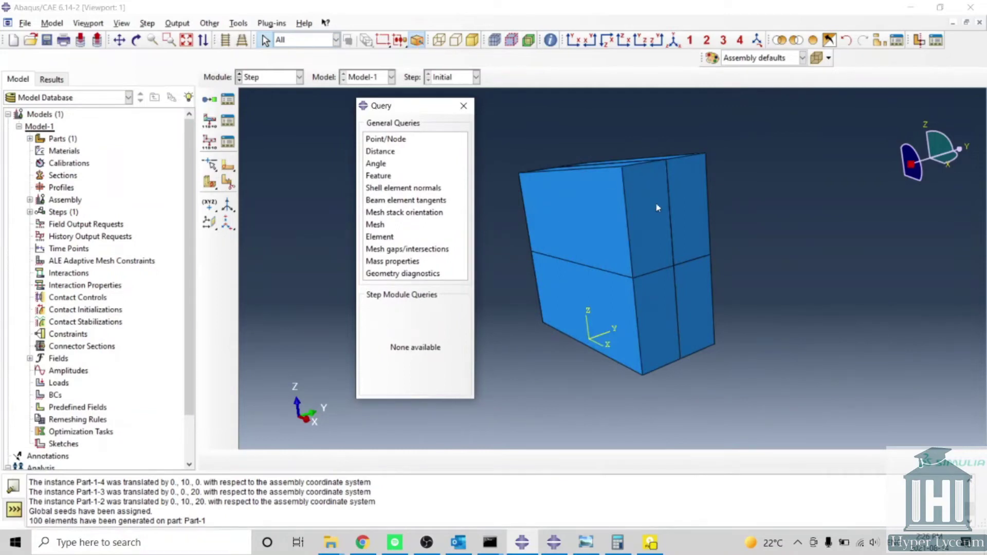
ctrl+alt+drag(613, 223, 627, 236)
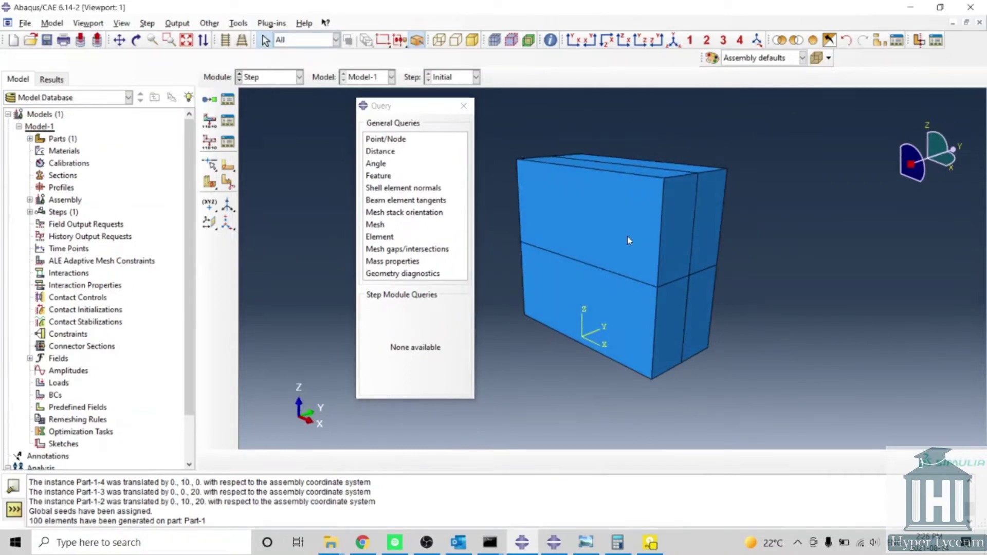
click(390, 139)
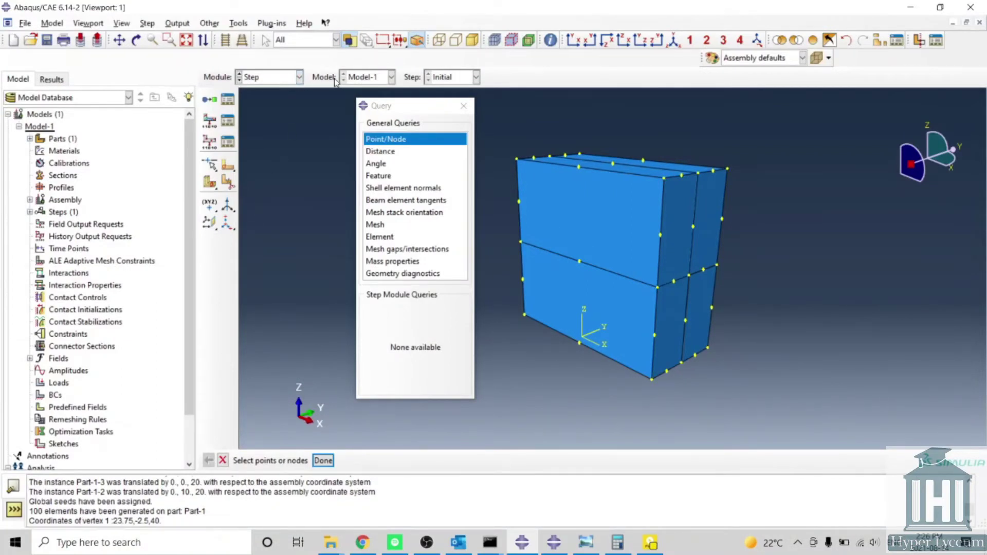
click(280, 77)
click(267, 114)
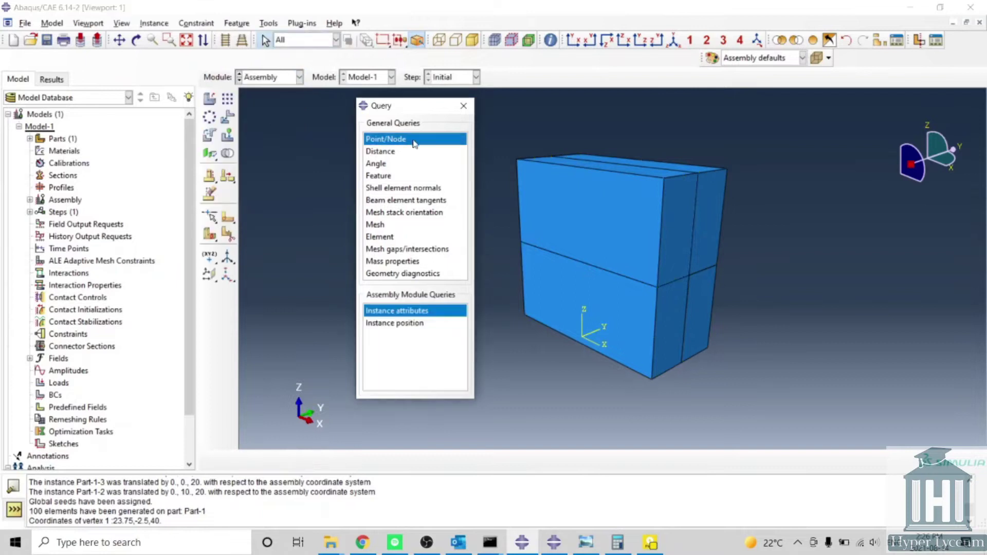
In the Part module, read Part-1's front corner at (23.75, 7.5, 20), then return to Assembly
click(280, 77)
click(278, 97)
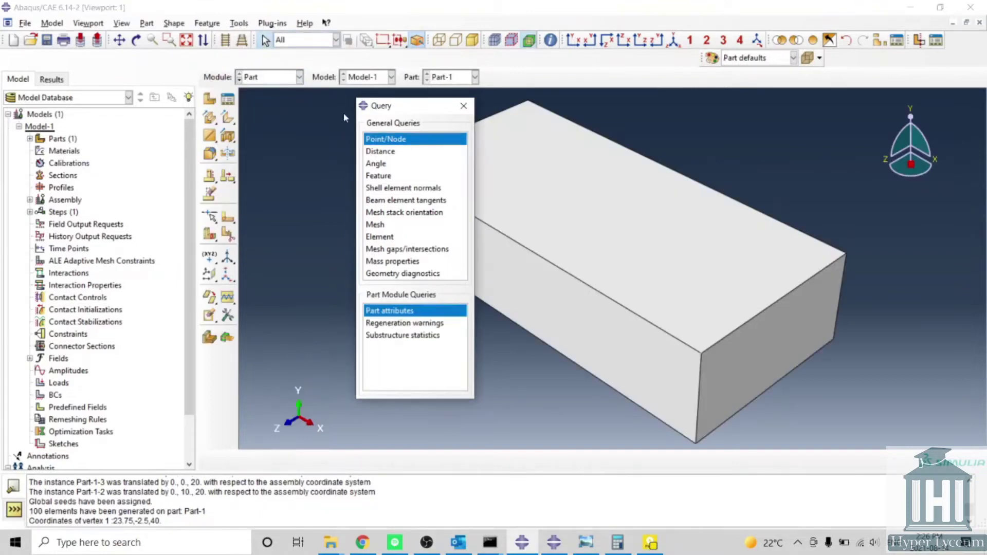
click(412, 144)
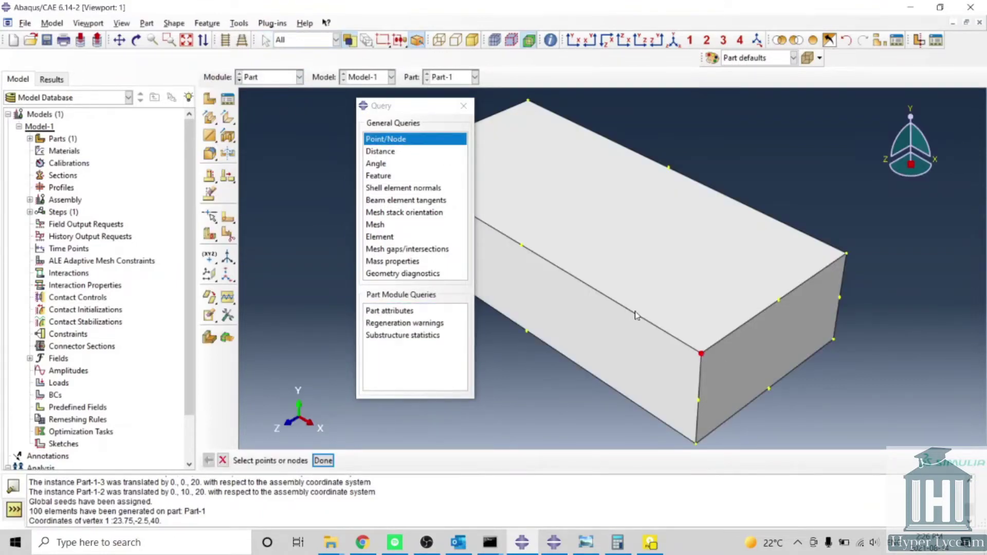
click(700, 354)
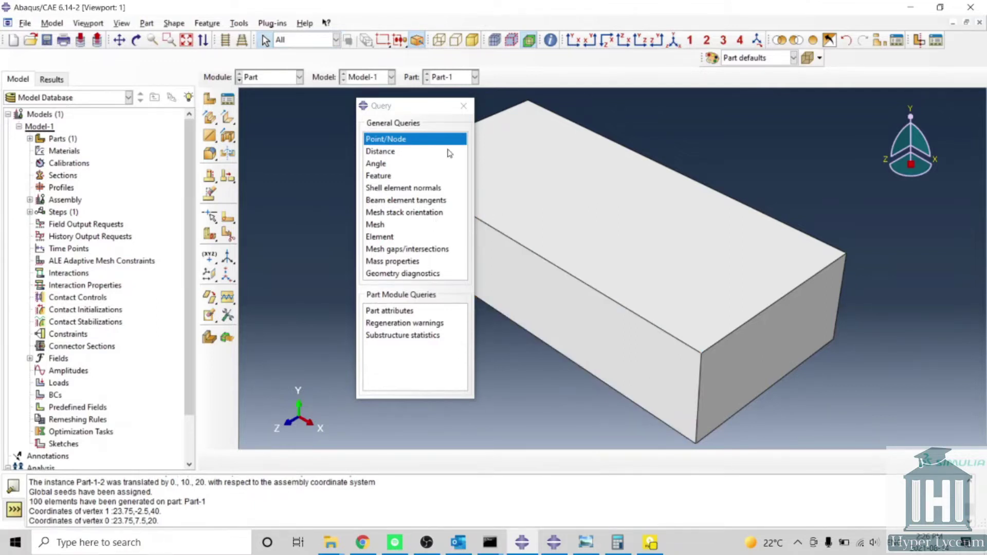
ctrl+alt+drag(669, 399, 554, 297)
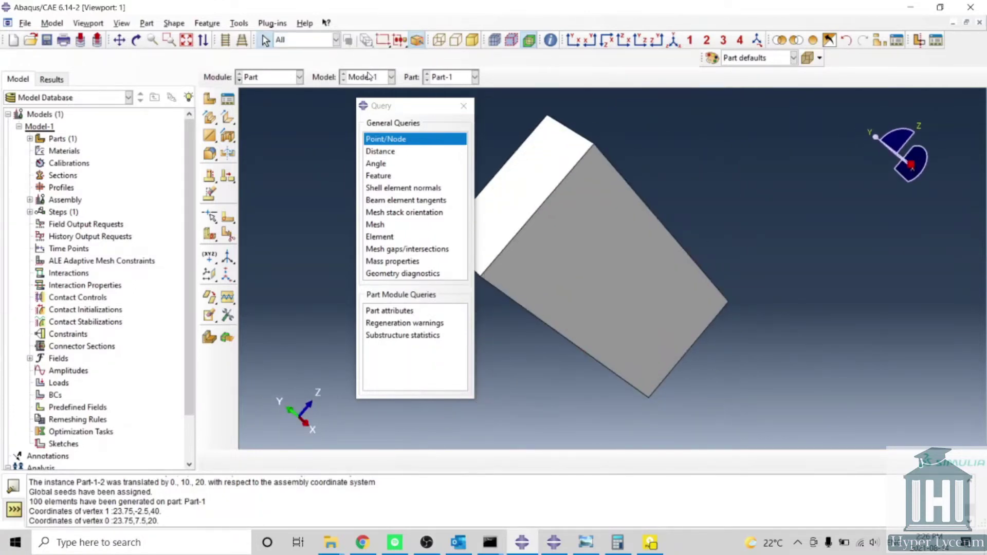
click(273, 77)
click(262, 115)
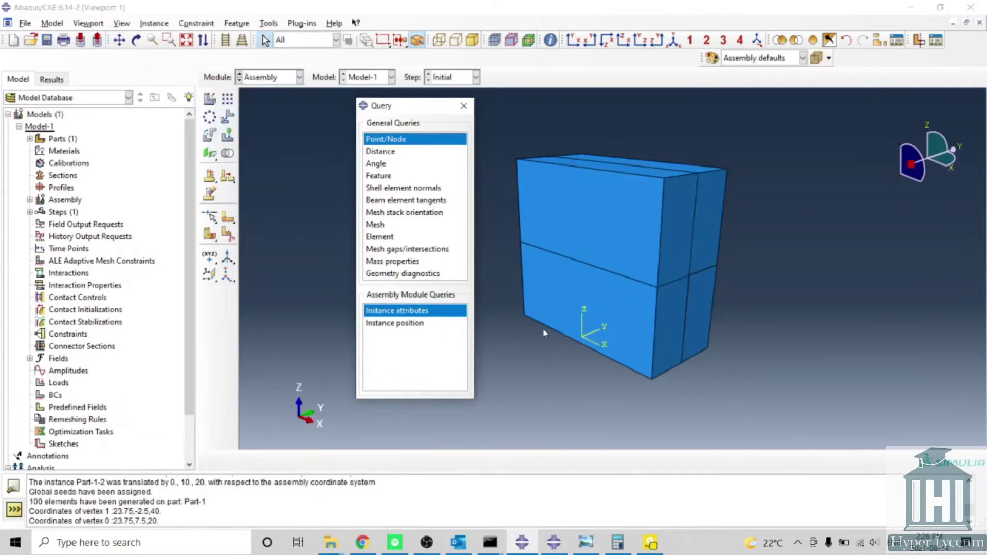
Measure two top corners (43.75) and origin to (23.75, -2.5, 20) (31.149839)
click(383, 151)
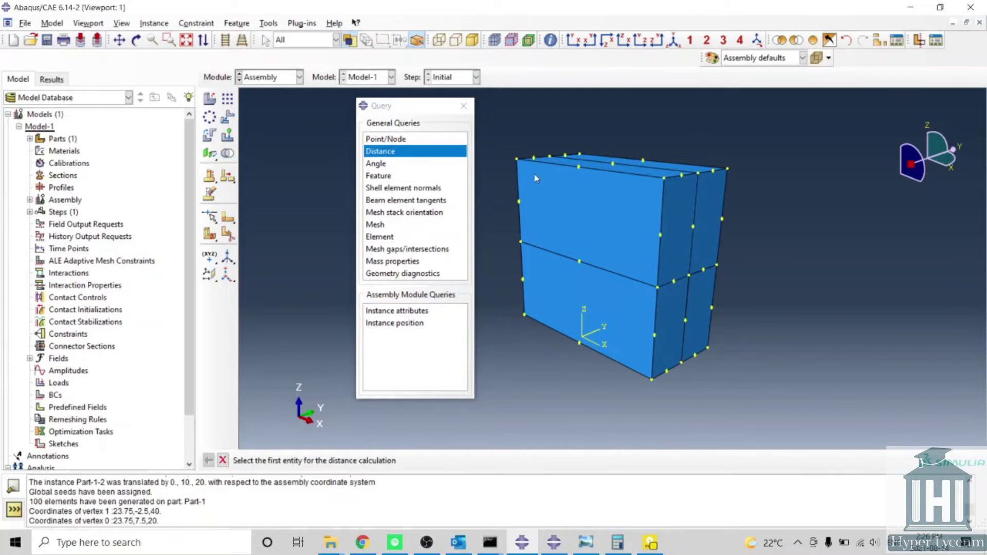
click(517, 159)
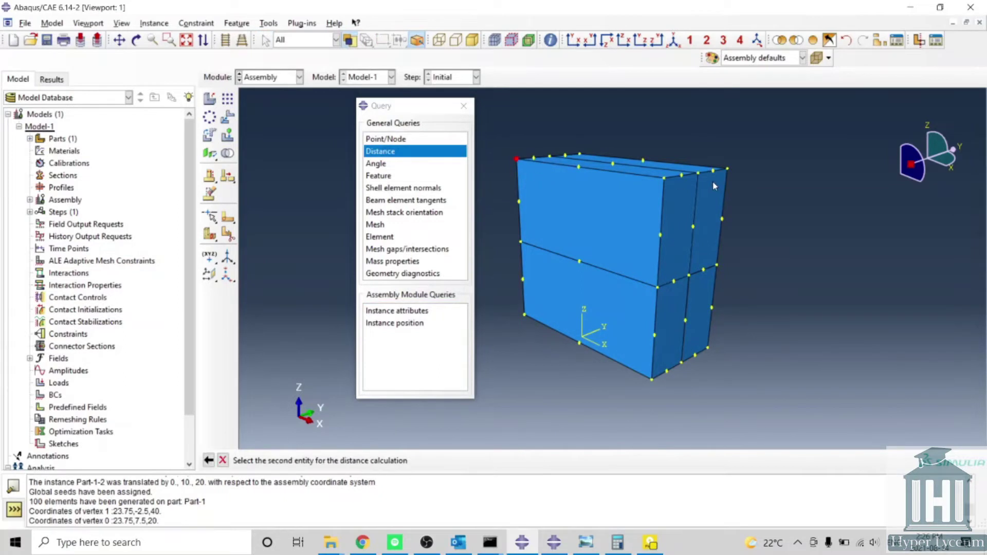
click(665, 179)
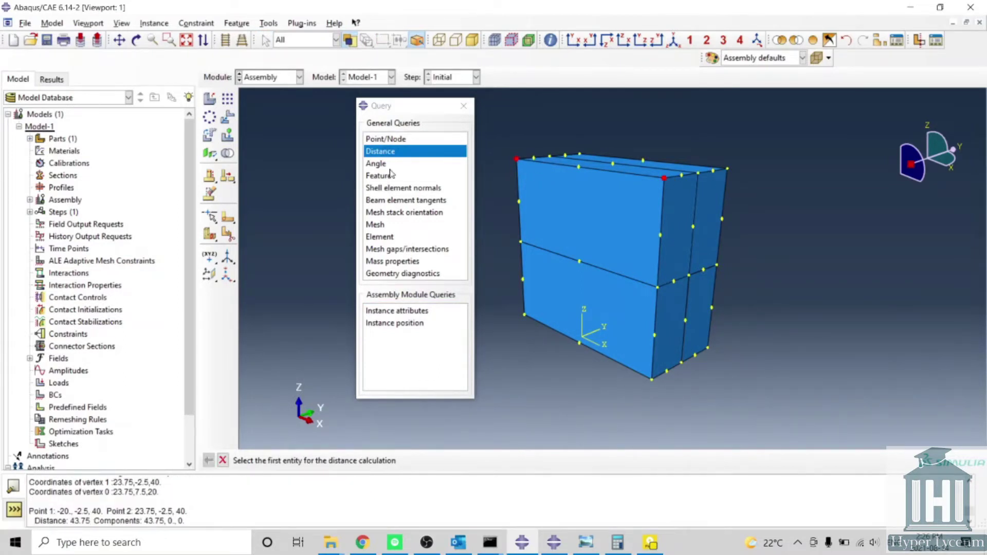
click(581, 338)
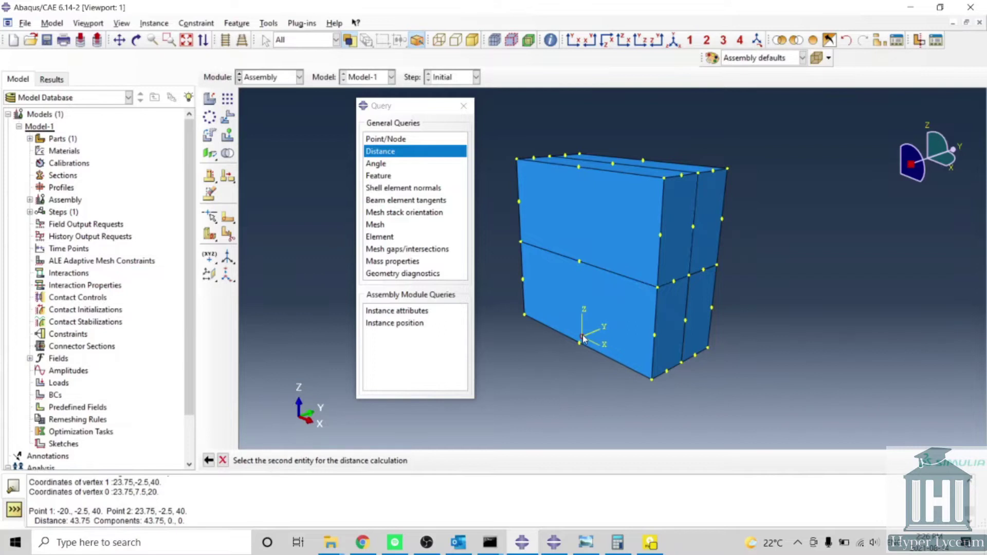
click(657, 286)
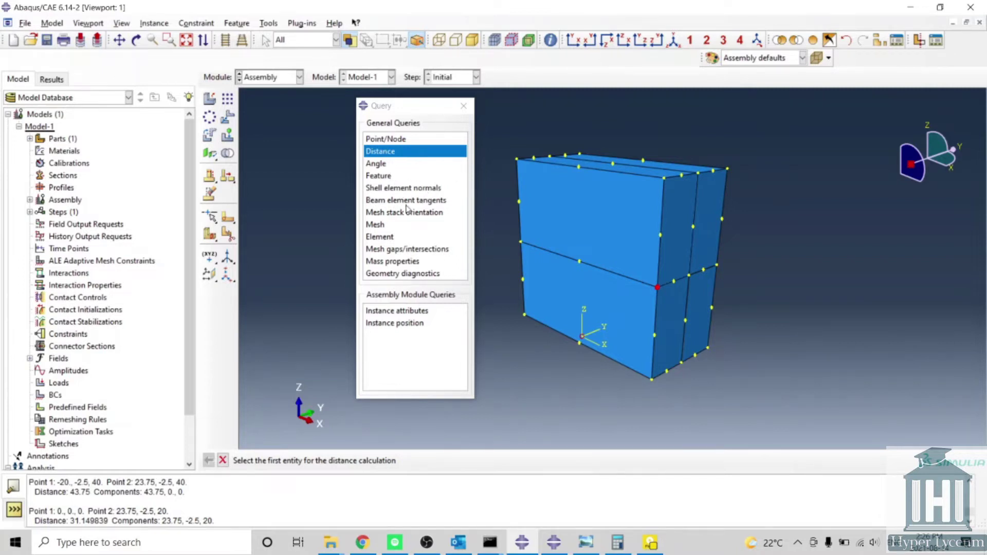
click(280, 77)
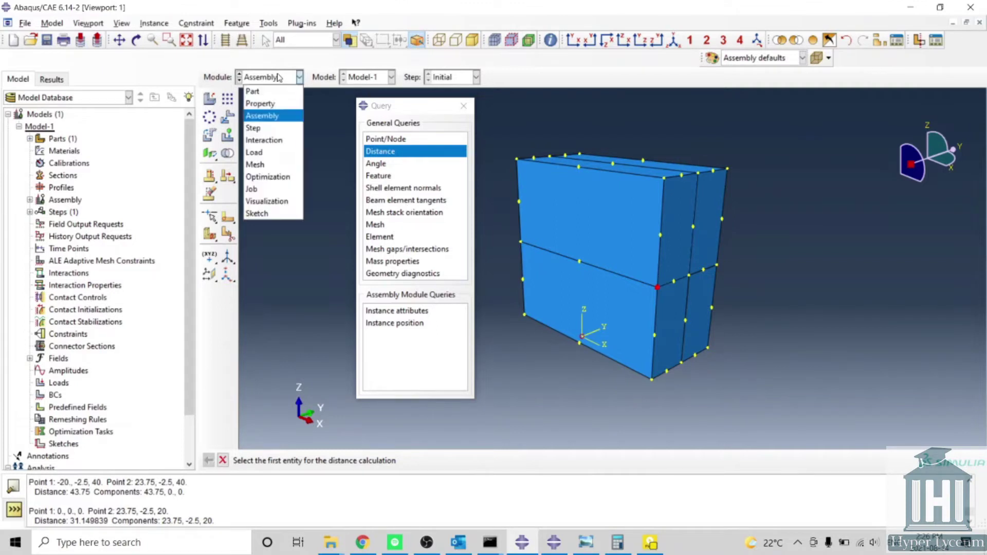
In the Mesh module, query the assembly mesh totals: 792 nodes and 400 C3D8R elements
click(256, 152)
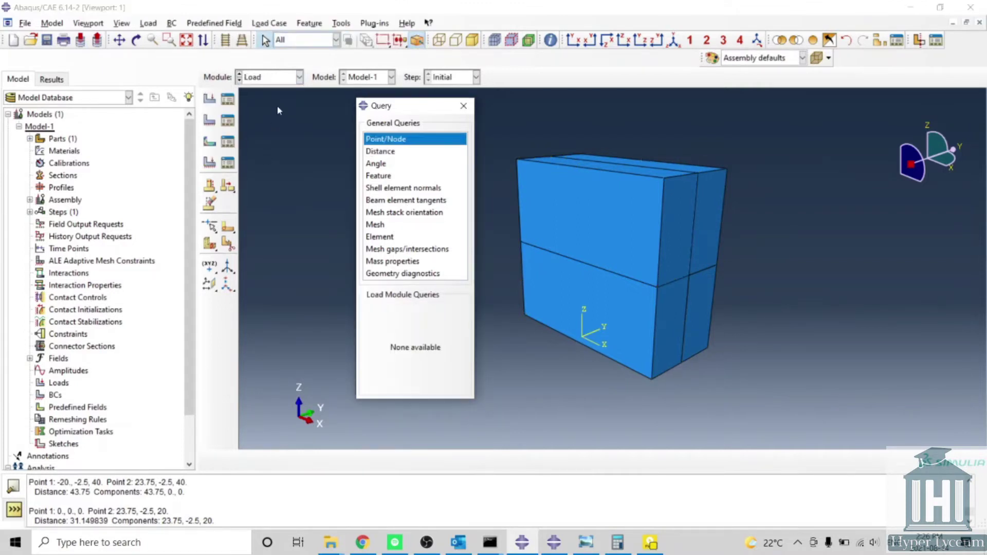
click(294, 78)
click(254, 164)
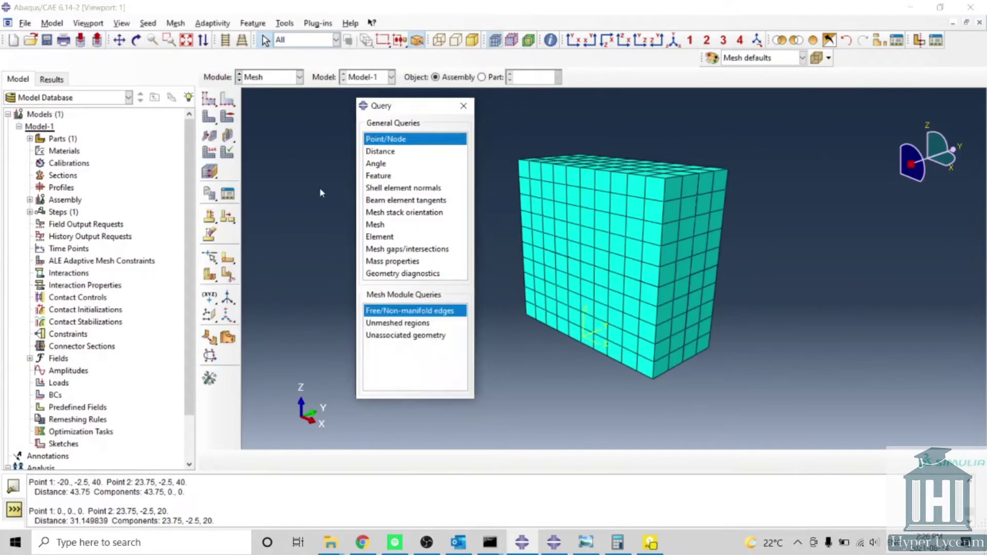
click(376, 226)
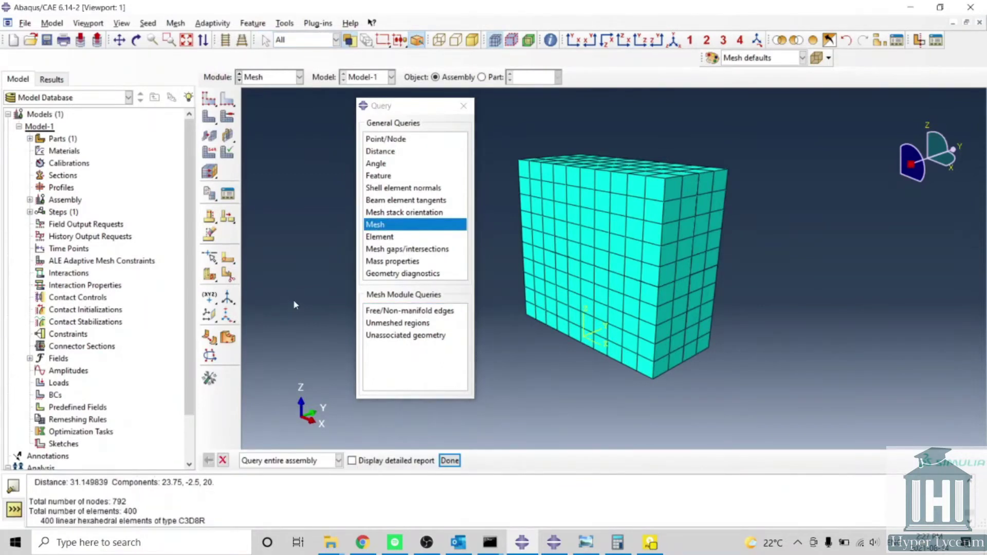
click(449, 460)
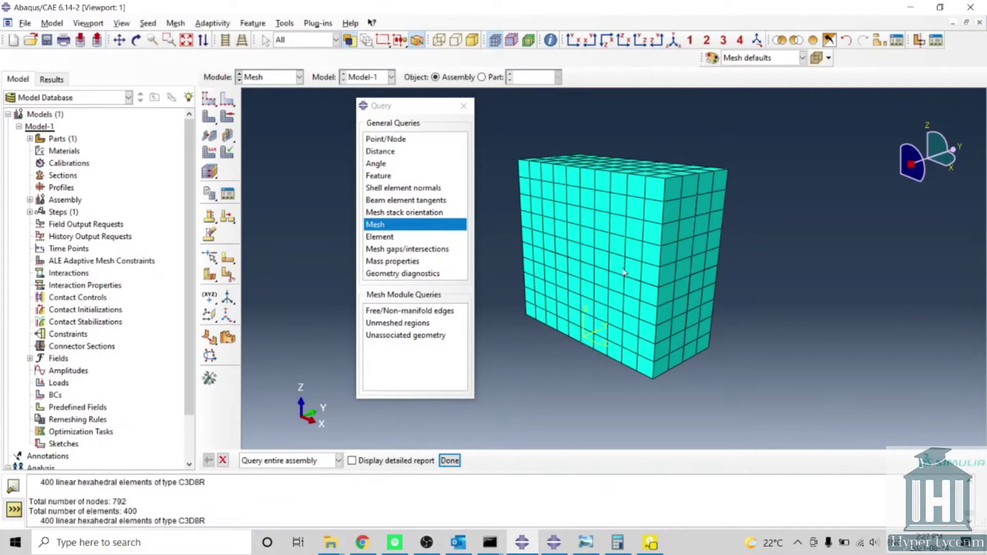
click(406, 237)
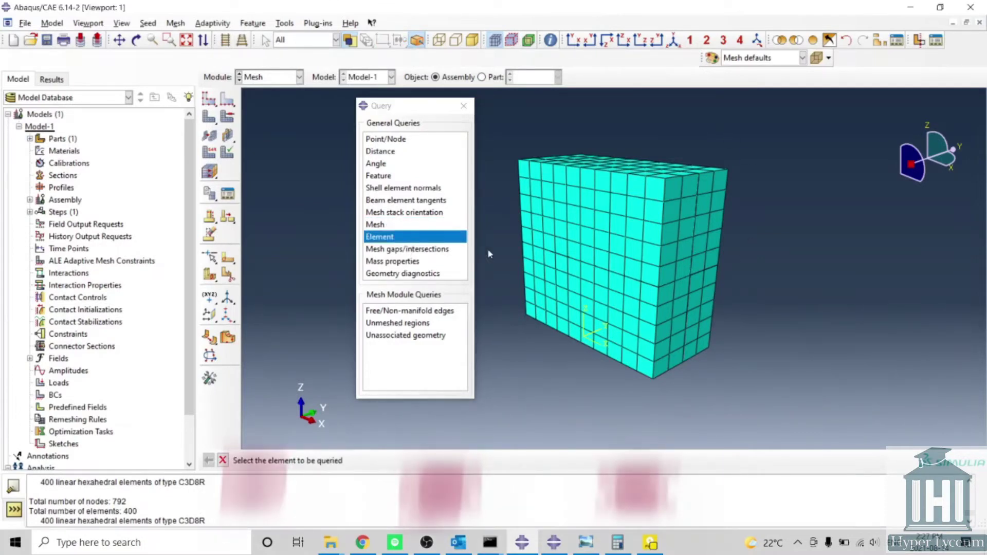
Inspect one element's connectivity, compute the whole assembly's mass properties, then switch to Abaqus/Viewer
click(610, 238)
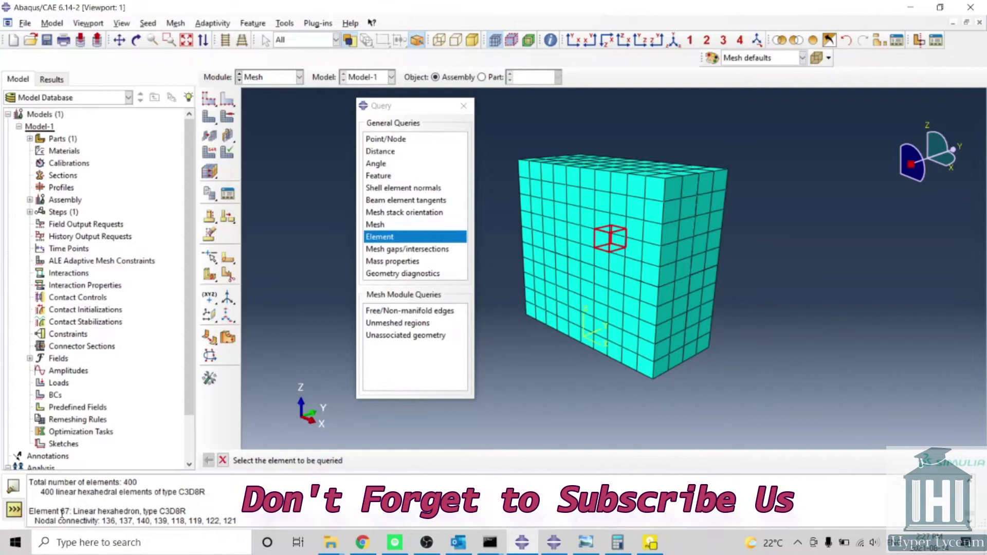
click(409, 263)
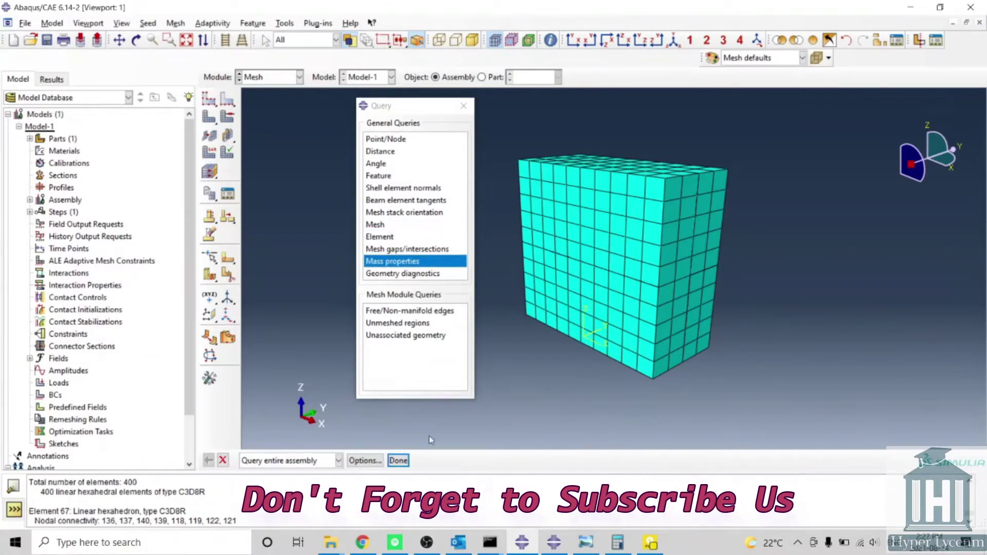
click(399, 461)
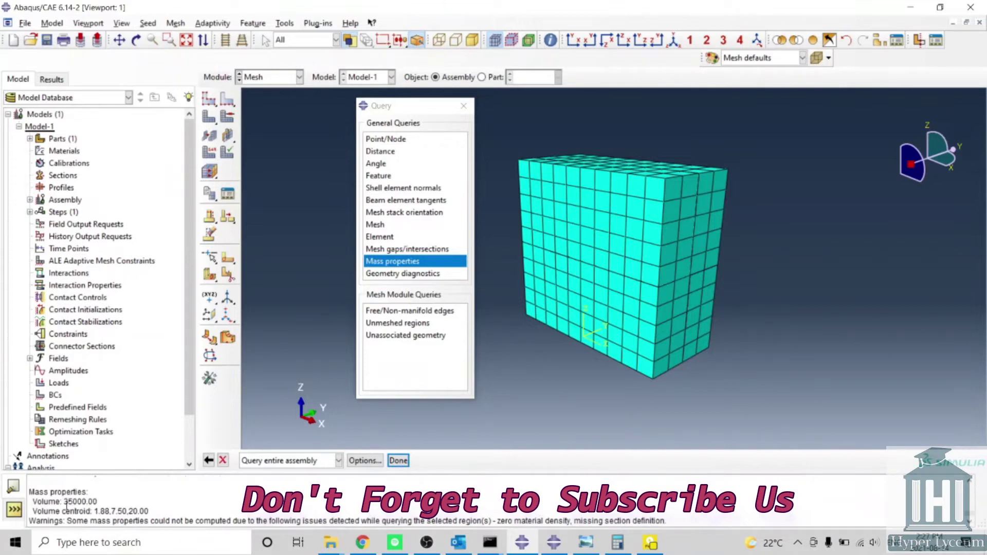
drag(64, 502, 129, 512)
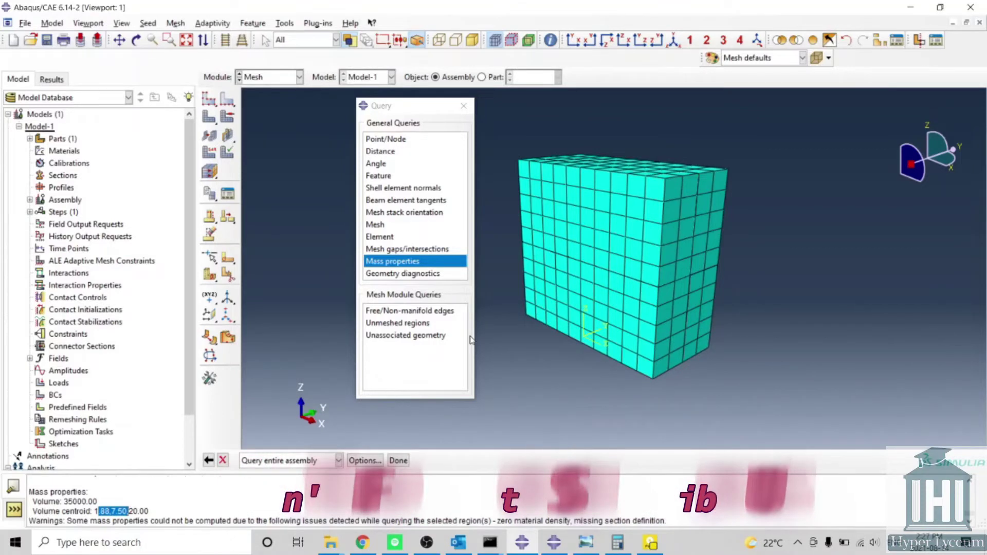
click(554, 545)
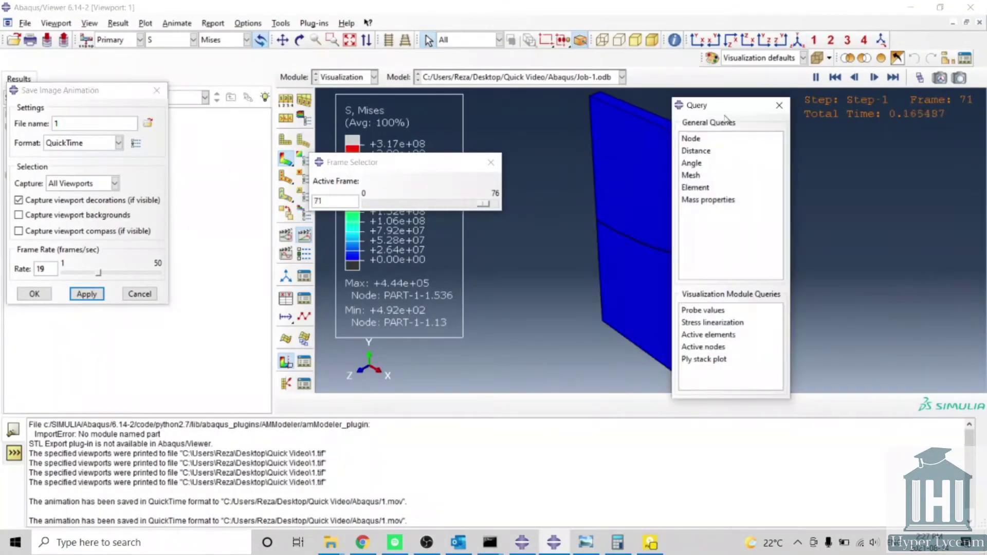
Report the cracked plate's mass properties and stop the Mises animation at frame 59
drag(726, 116, 268, 131)
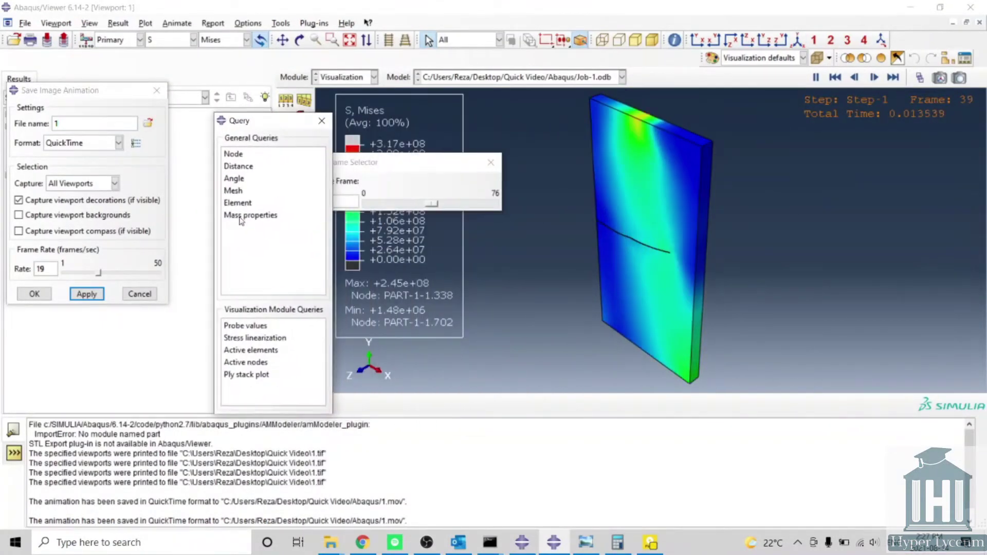
click(244, 216)
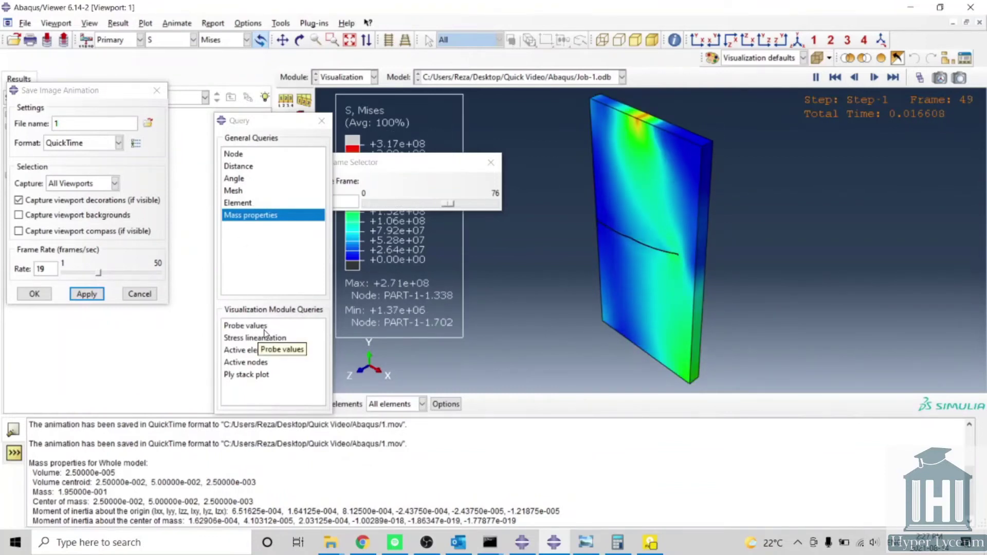
click(264, 329)
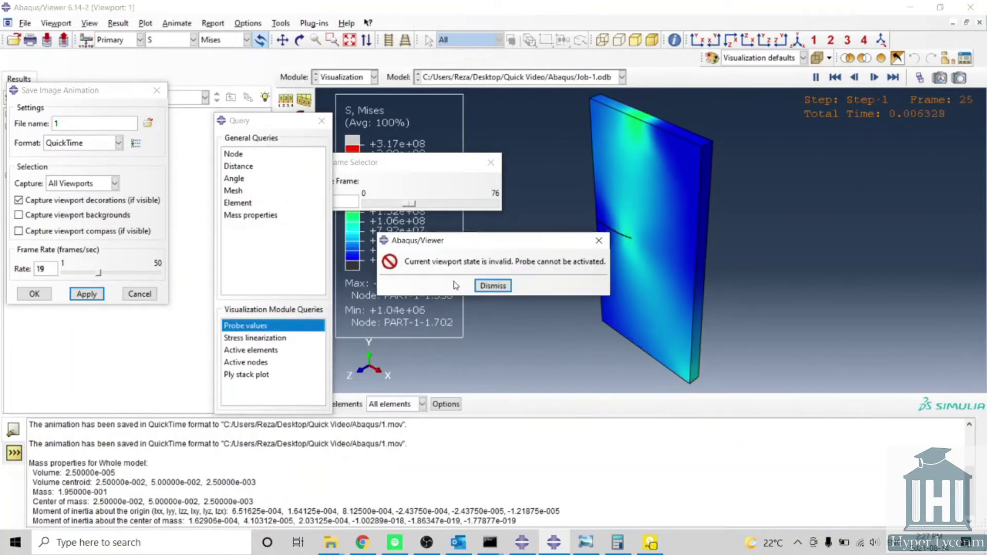
click(492, 286)
click(430, 163)
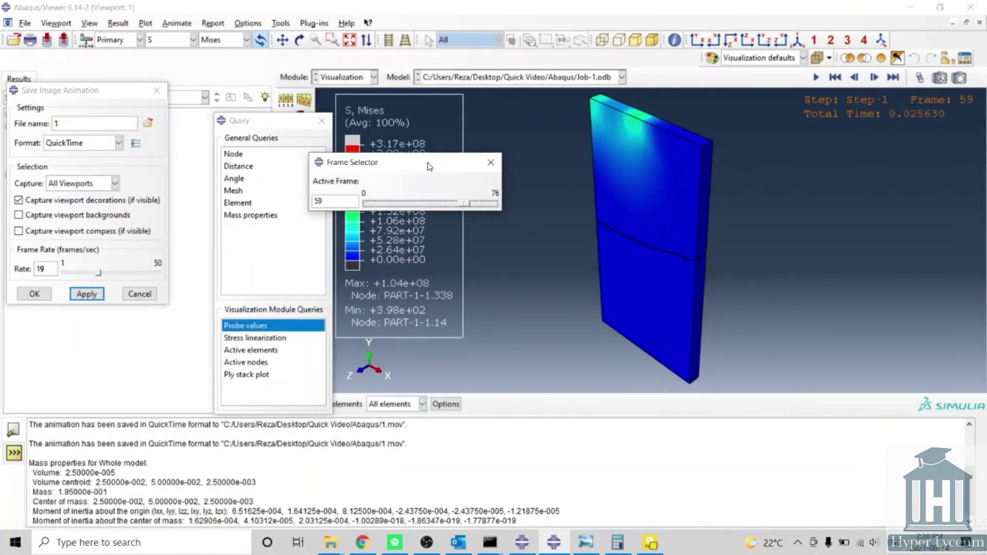
drag(430, 167, 476, 114)
Probe Mises stress at nodes 375, 530 and 696 on the plate
click(277, 328)
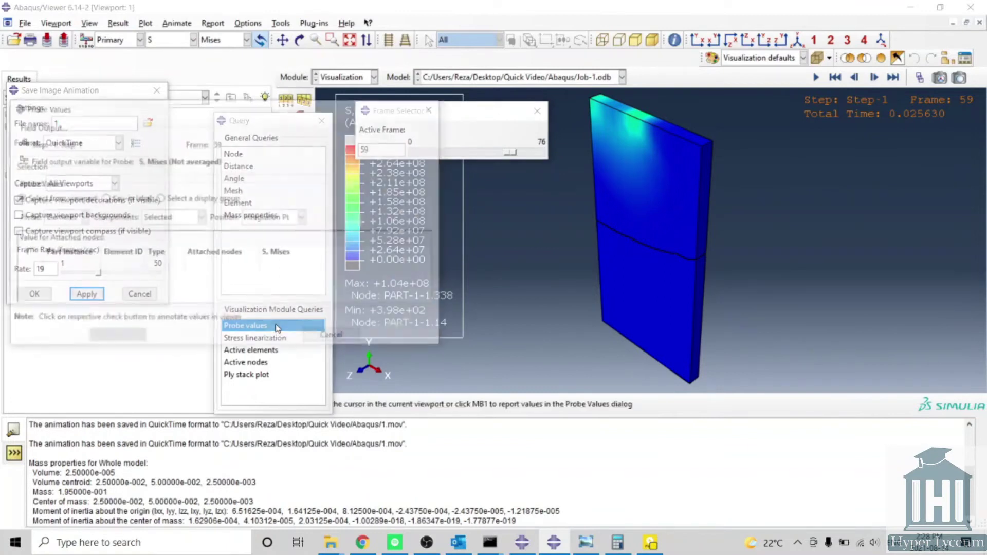
click(80, 218)
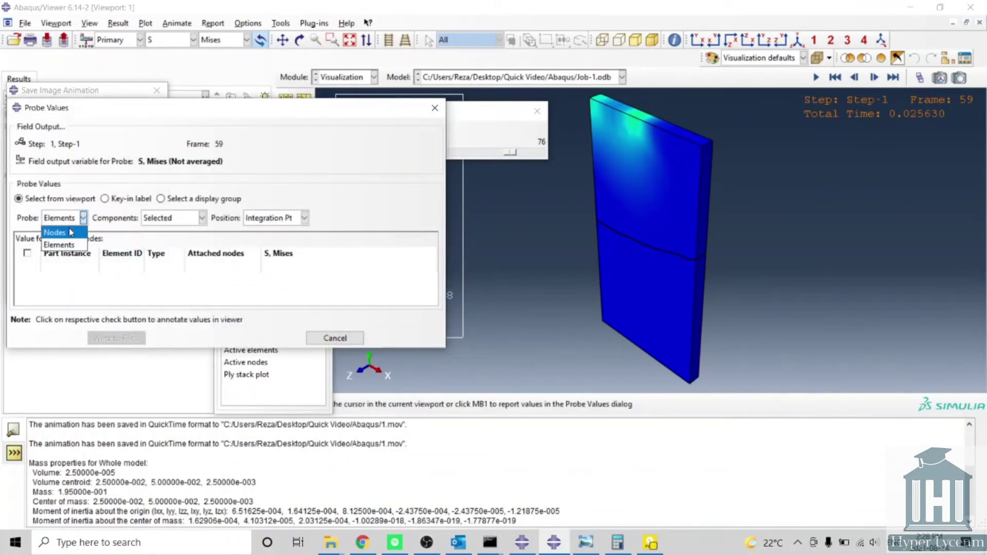
click(71, 232)
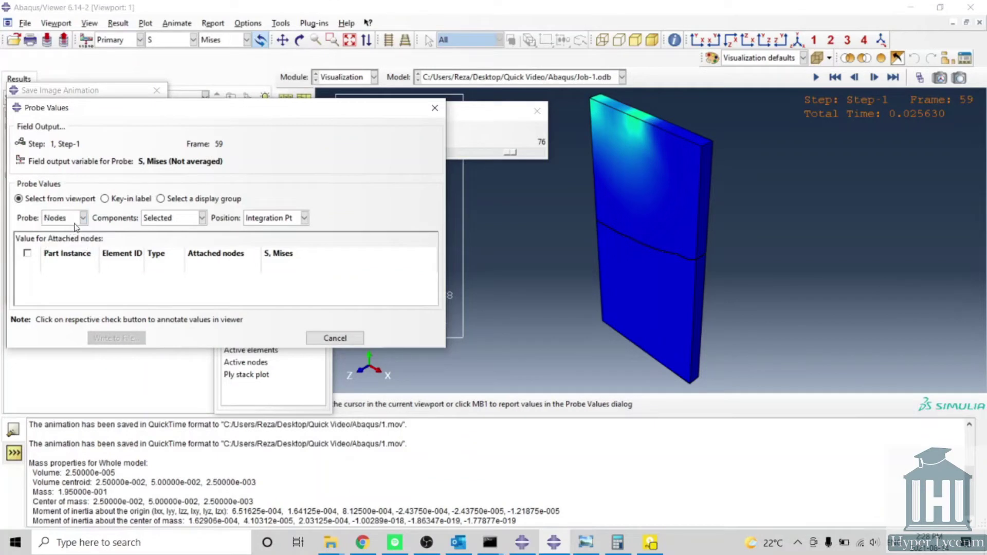
click(164, 219)
click(162, 225)
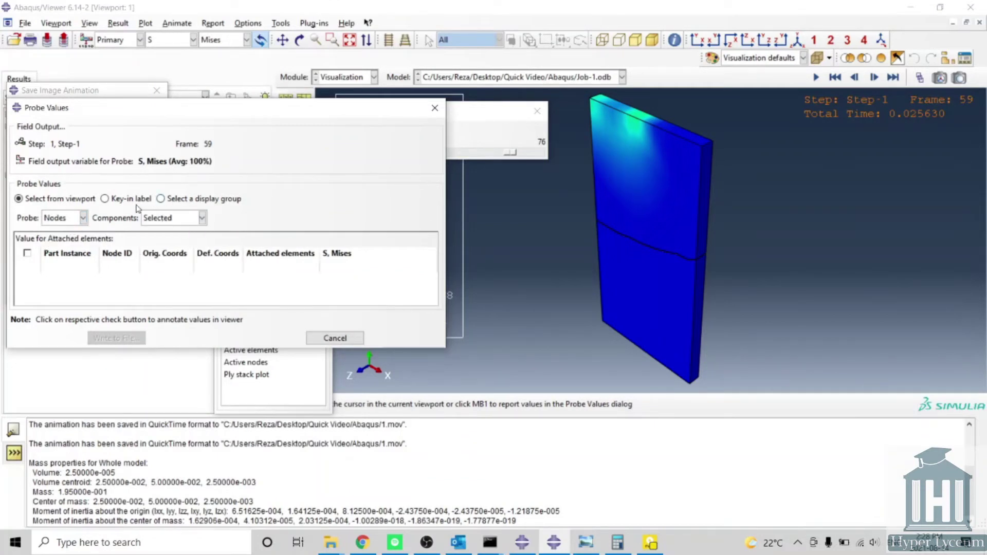
click(647, 276)
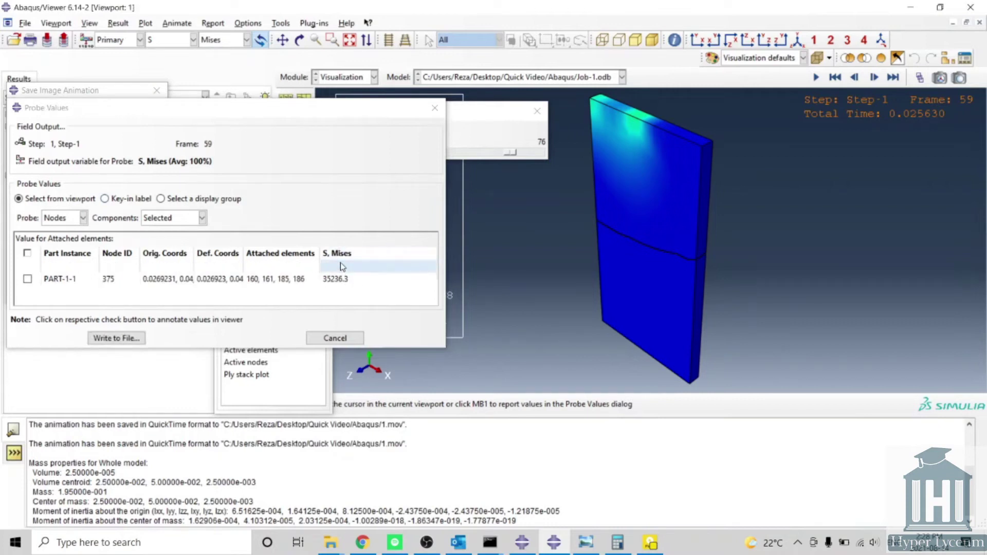
click(669, 301)
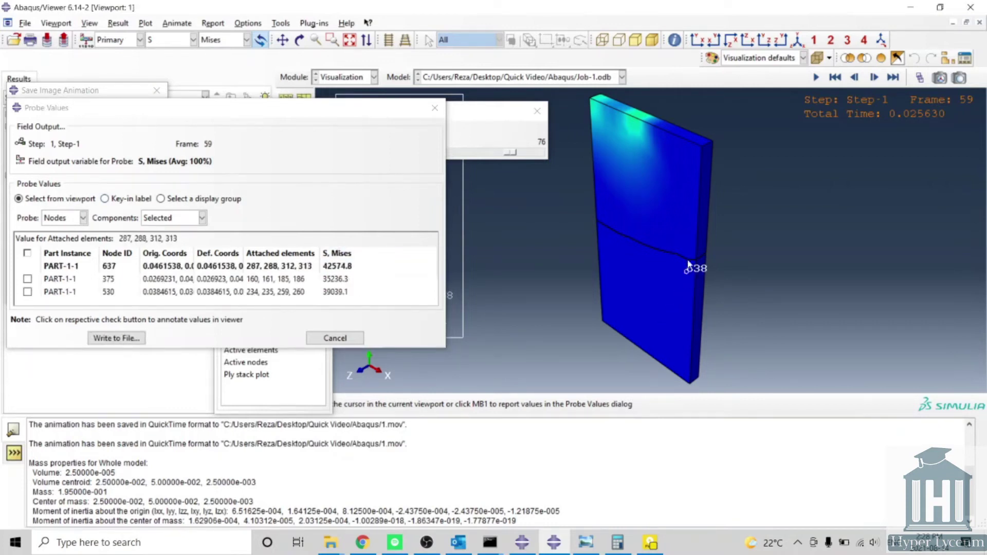
click(700, 214)
Switch the probe components to All Direct, clearing the table without saving
click(181, 218)
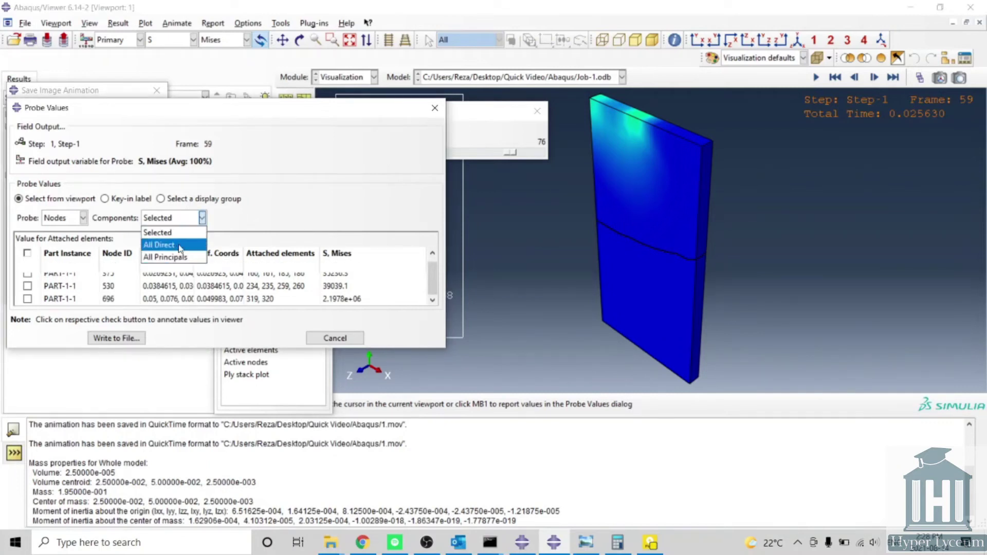
click(180, 245)
click(213, 252)
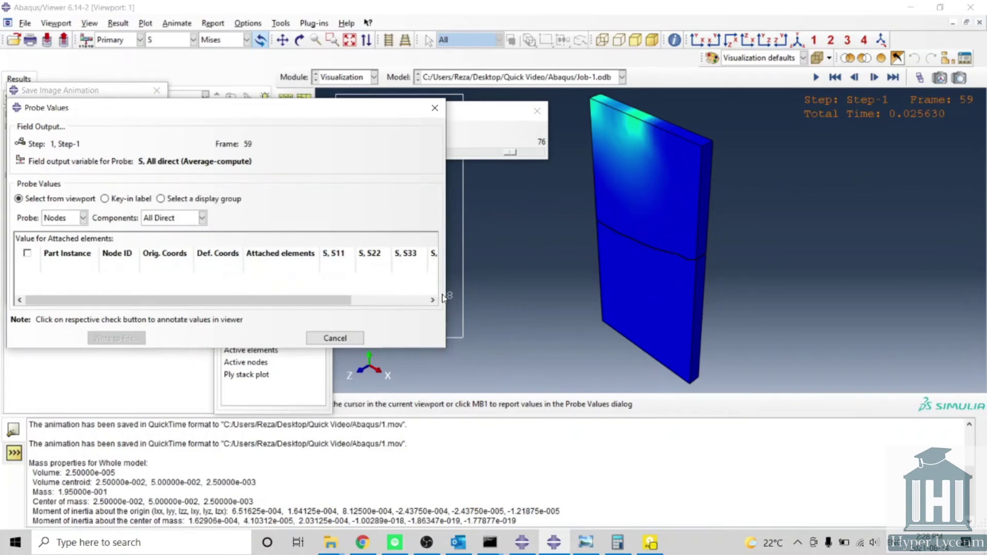
Widen the probe table and probe element 183's direct stresses at integration points
drag(446, 295, 597, 296)
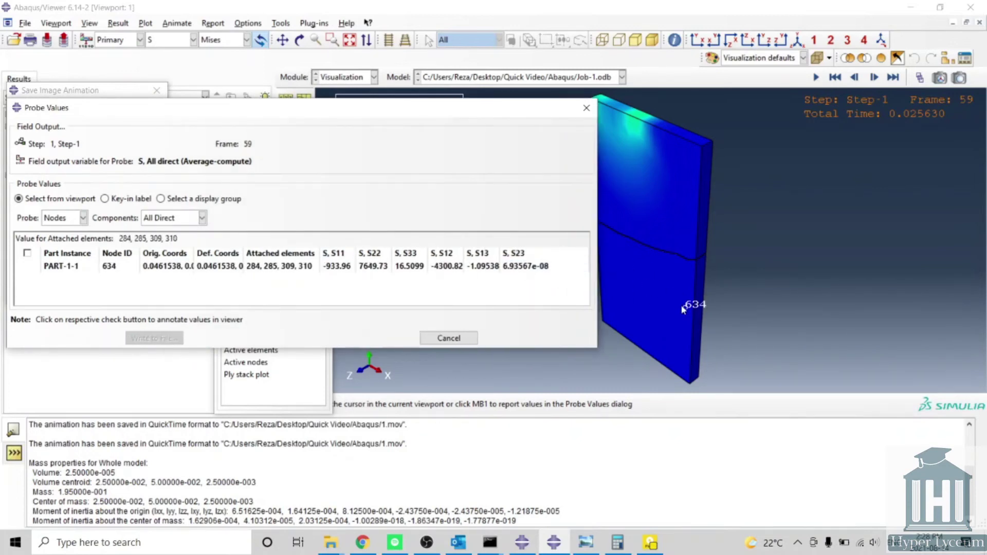
click(60, 220)
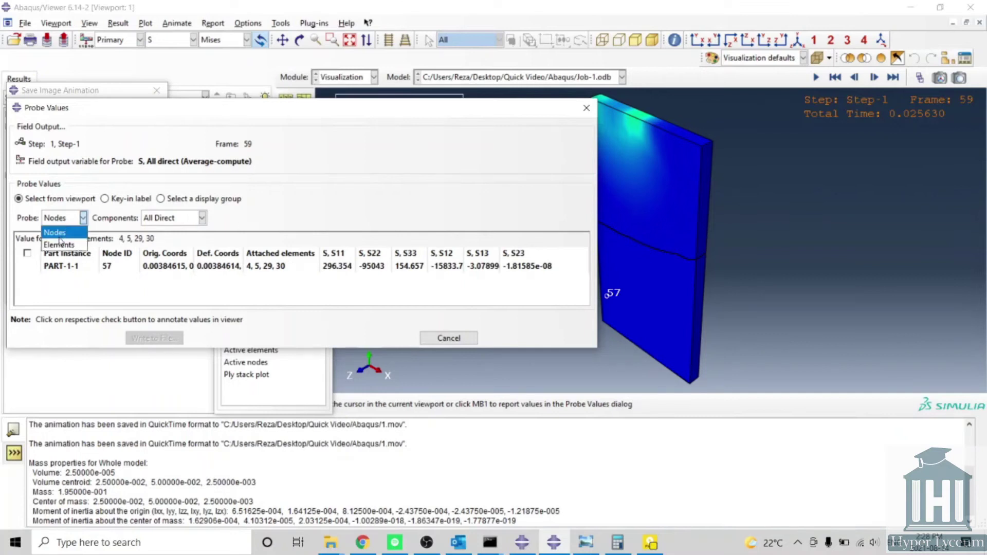
click(59, 246)
click(630, 287)
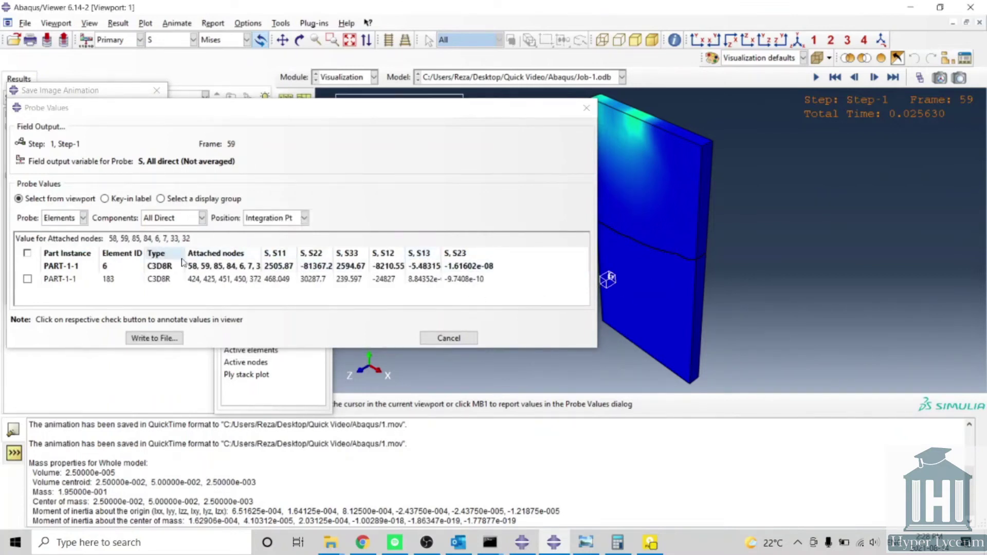
Change the probe position to Element Nodal, discarding probed values without saving
click(278, 217)
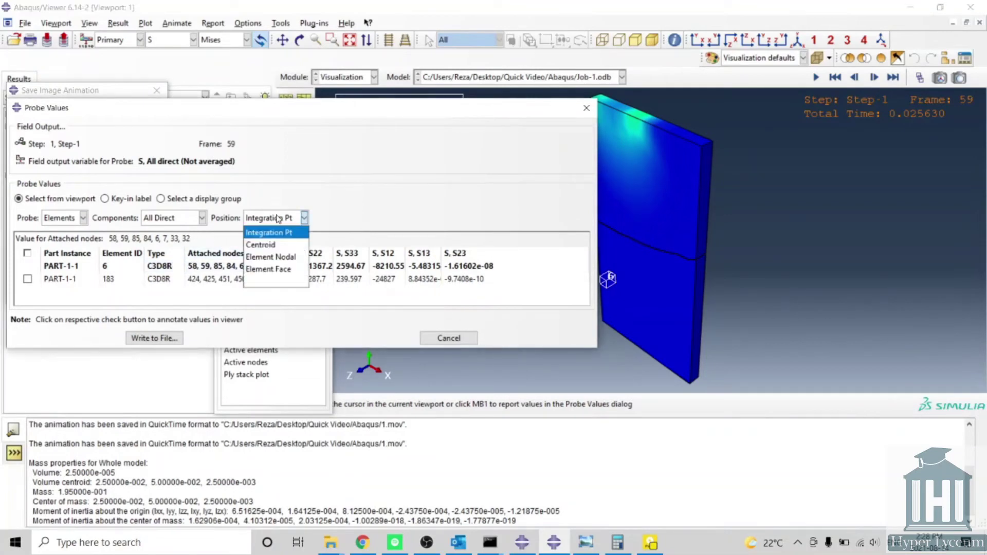
click(283, 257)
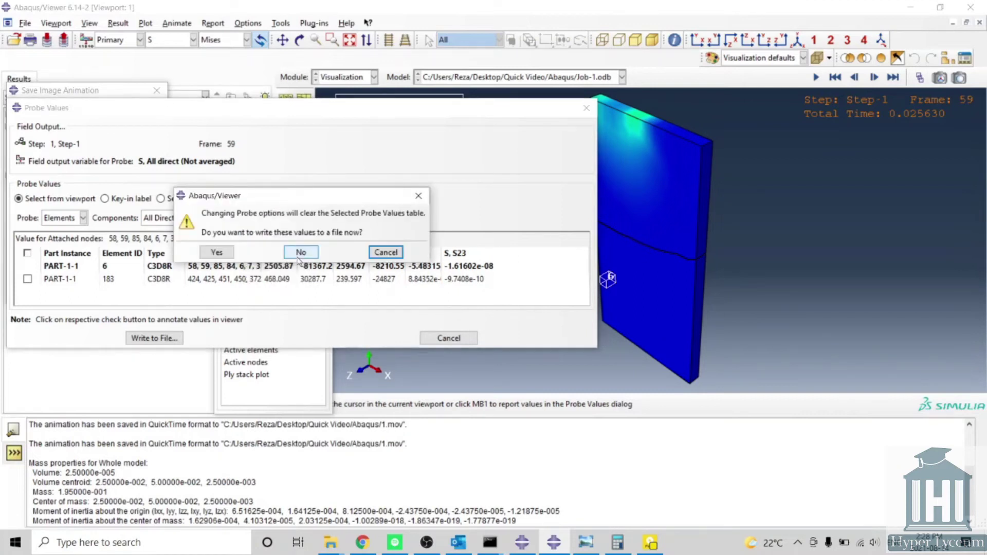
click(299, 254)
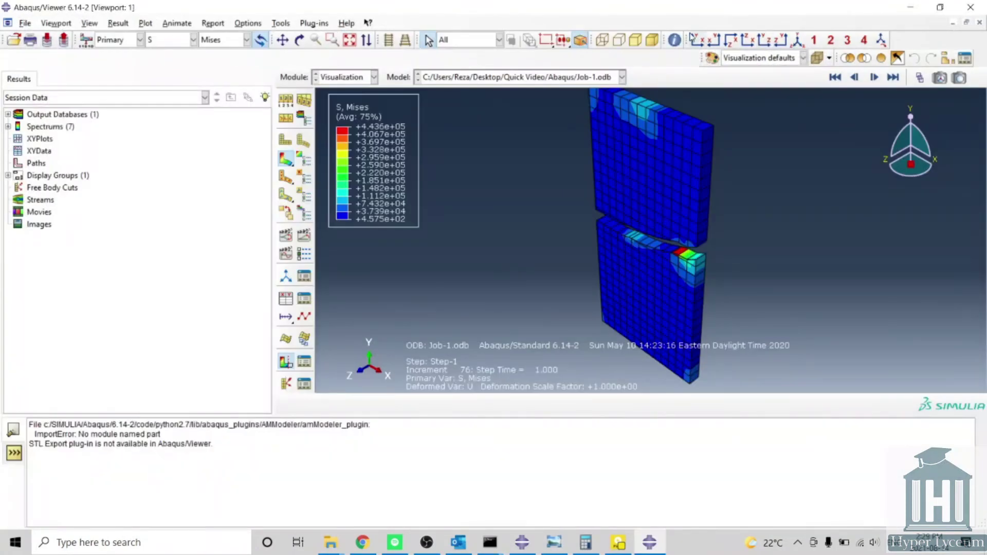
Plot the Mises contour on the deformed cracked plate at increment 76, leaving no query dialog open
click(674, 39)
drag(718, 107, 236, 133)
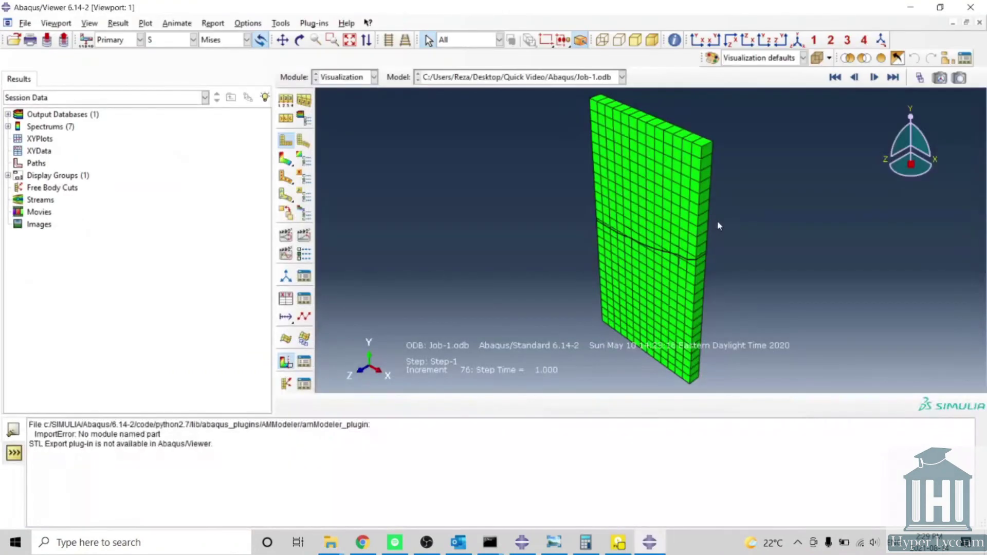
click(285, 161)
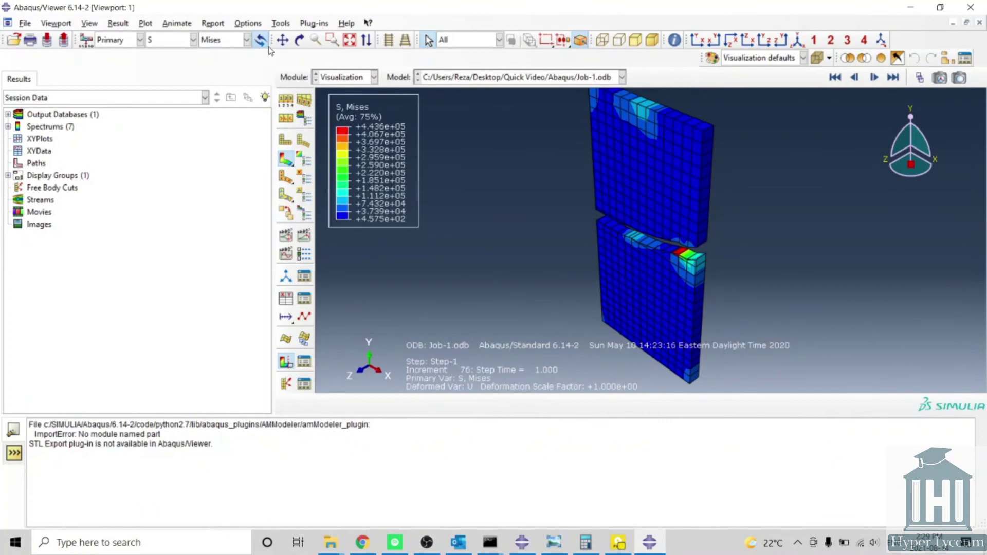
click(674, 39)
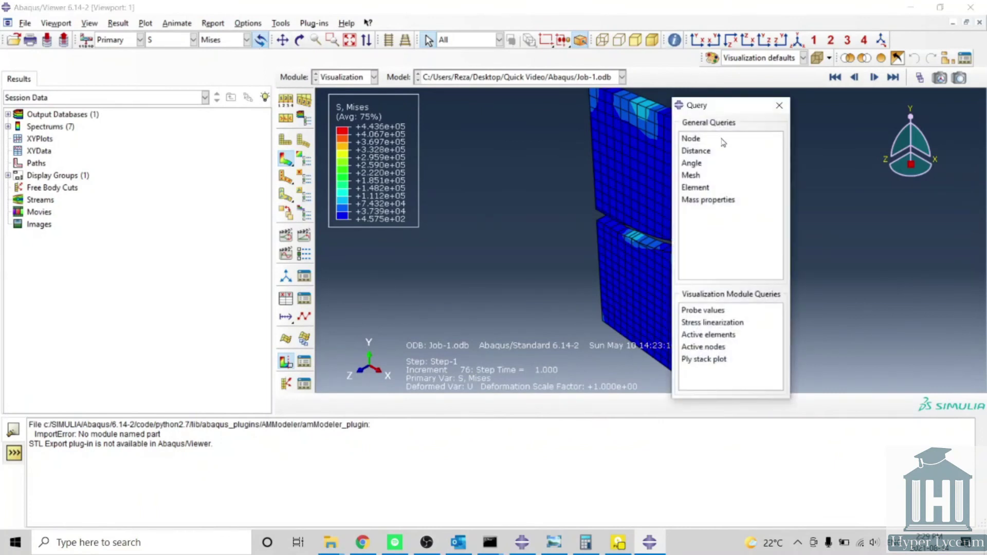
drag(717, 106, 456, 82)
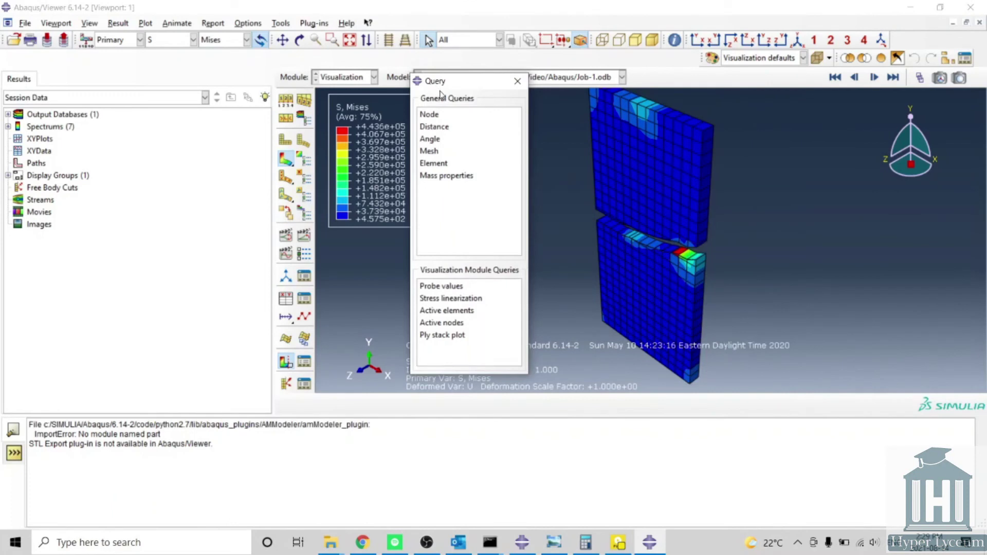
click(517, 81)
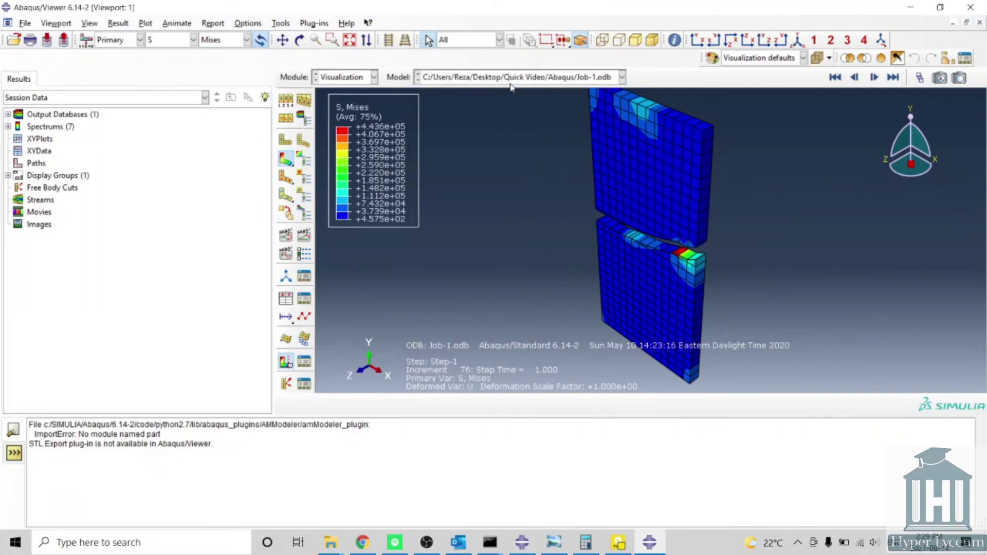